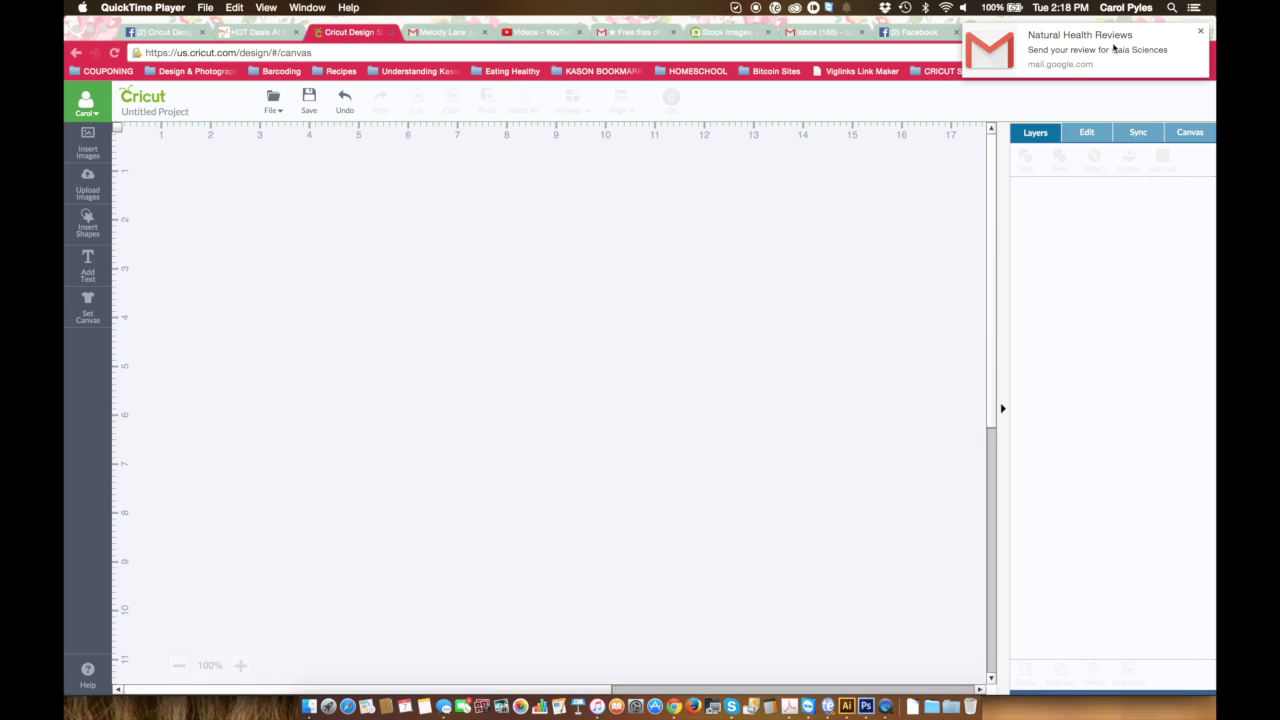
Add a 'Your Invited' text box and drag it up and right to the upper middle
click(1201, 33)
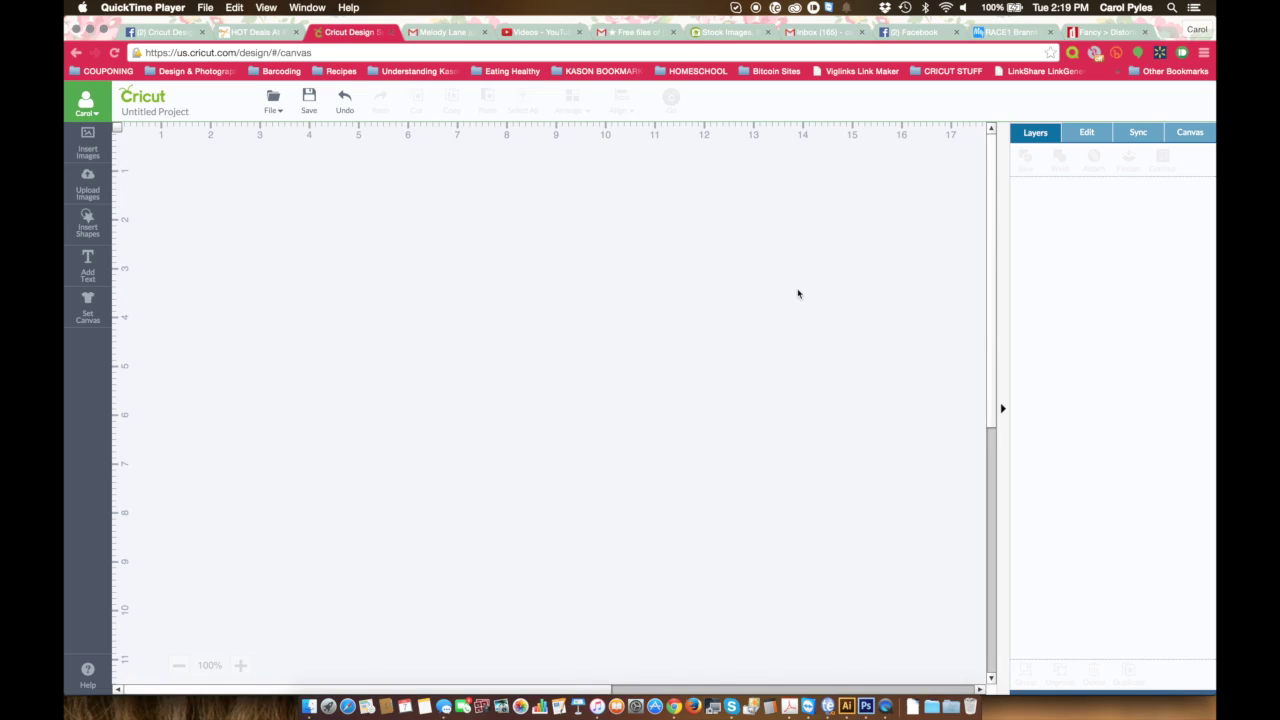
click(87, 262)
click(87, 262)
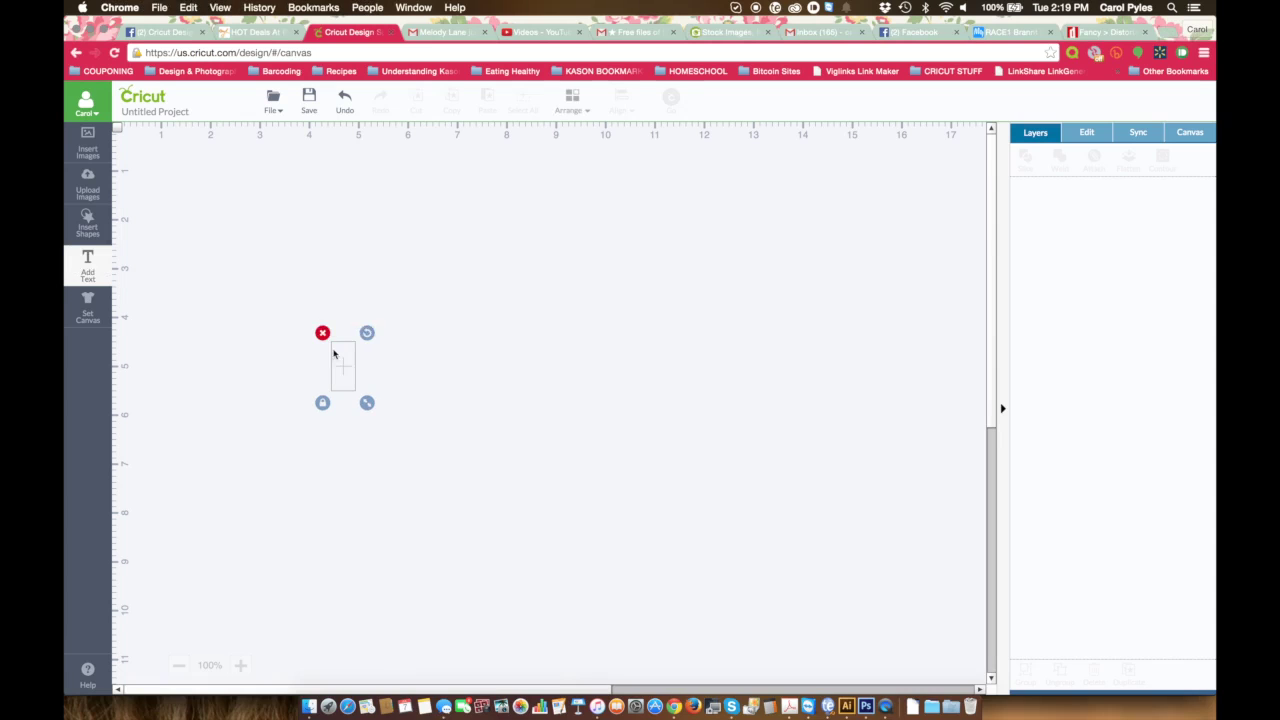
text(Your)
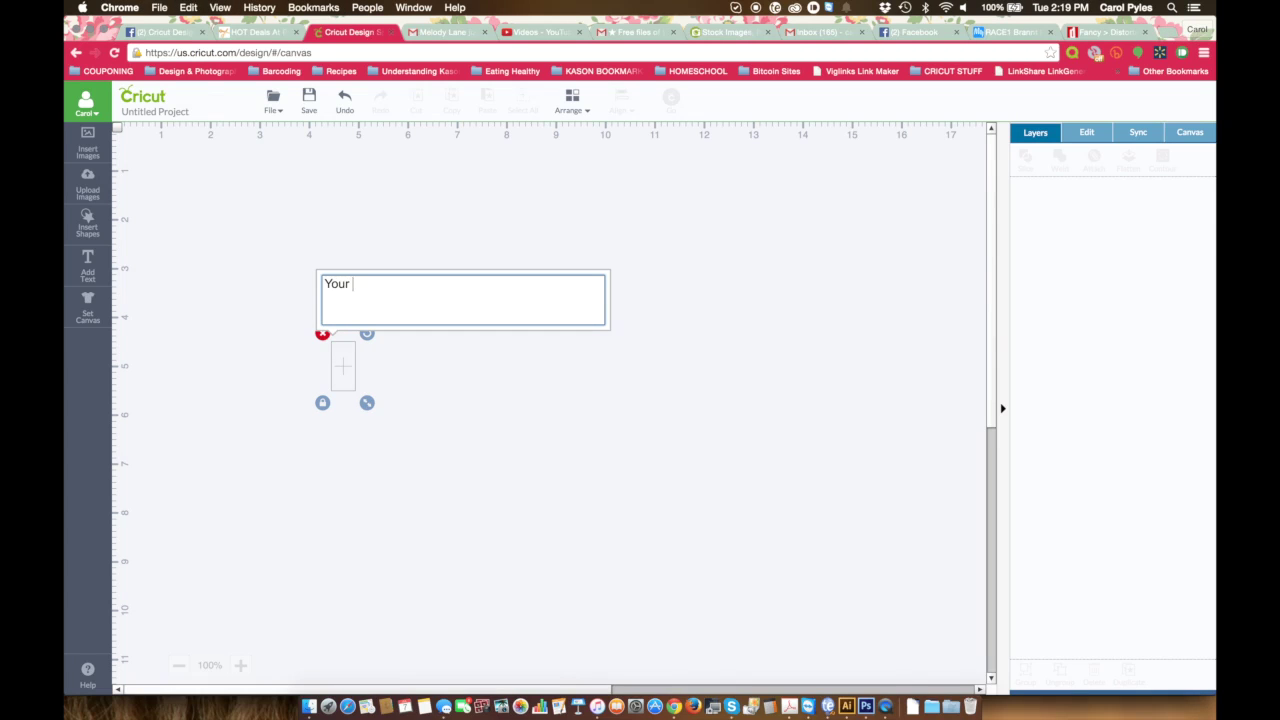
text( Invited)
click(252, 326)
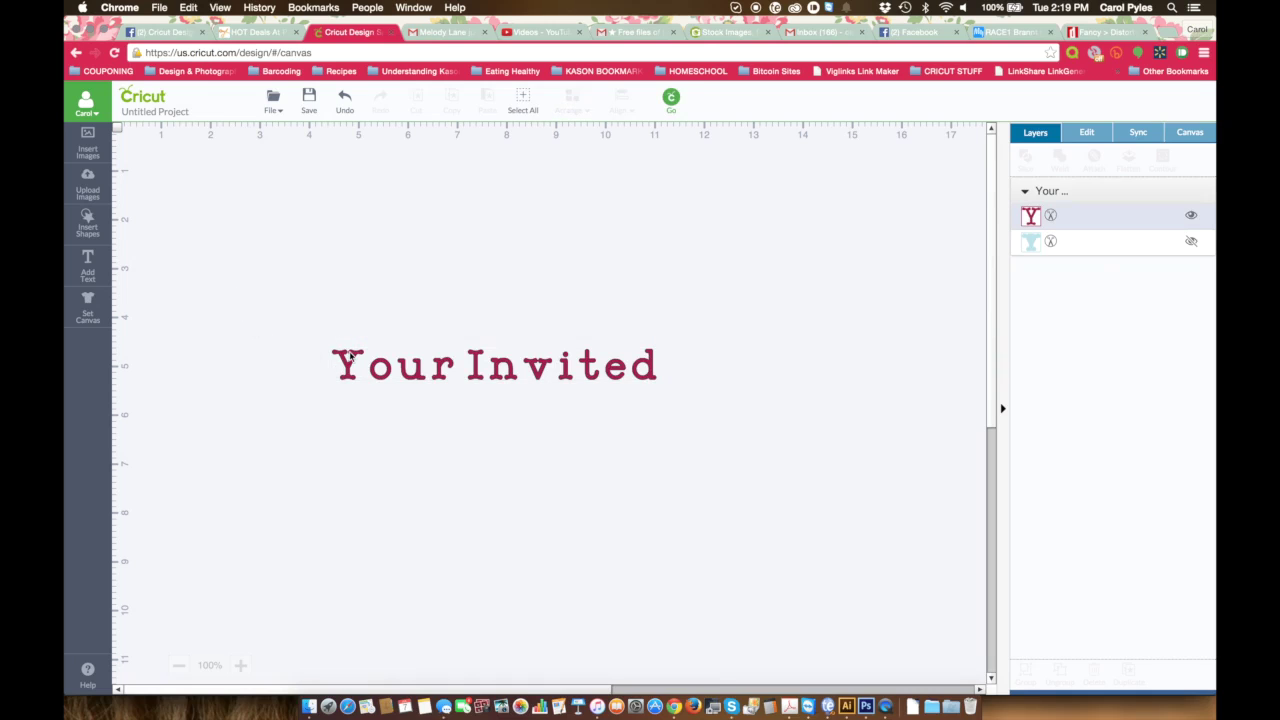
drag(404, 371, 442, 323)
click(1200, 32)
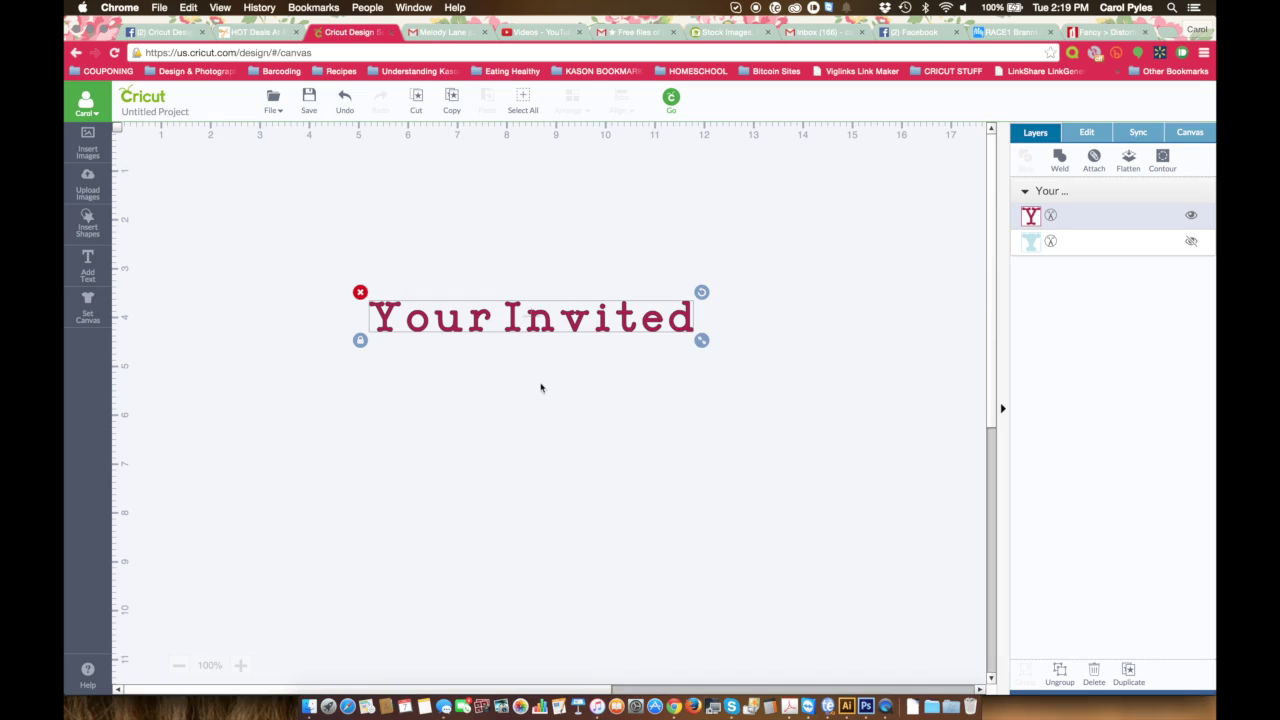
Insert a square from Shapes and move it up over the text
click(87, 222)
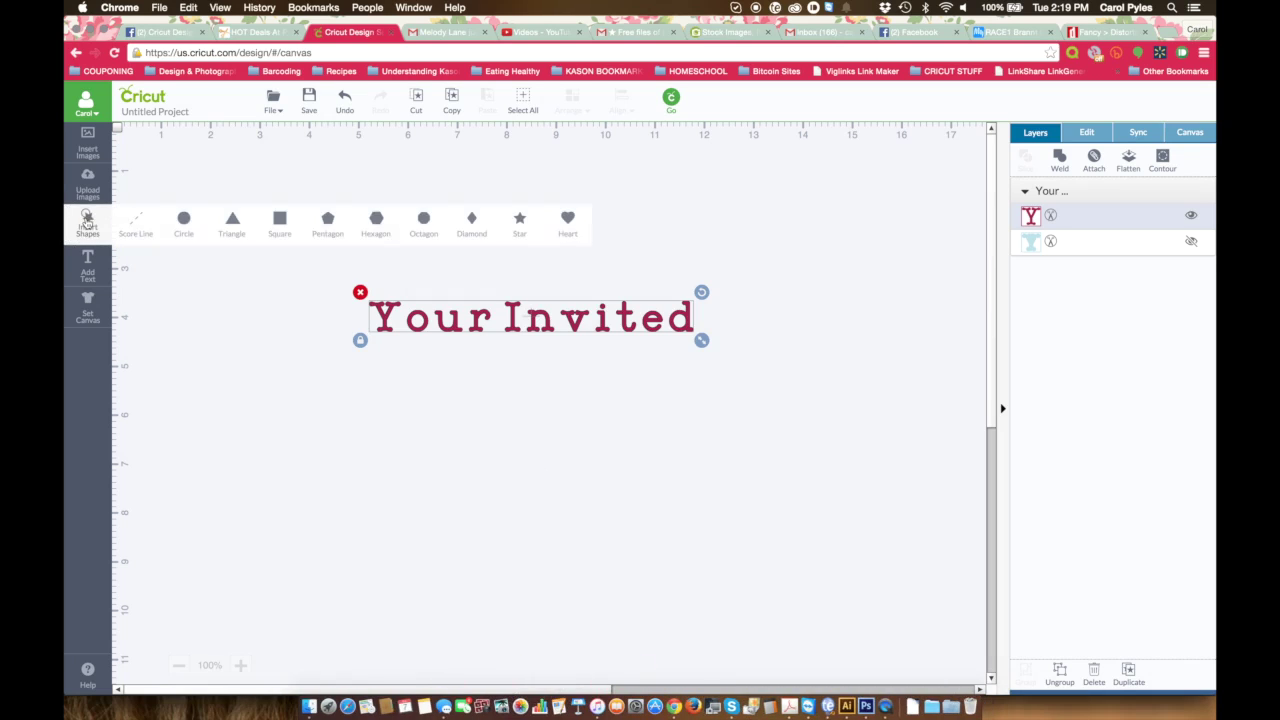
click(279, 226)
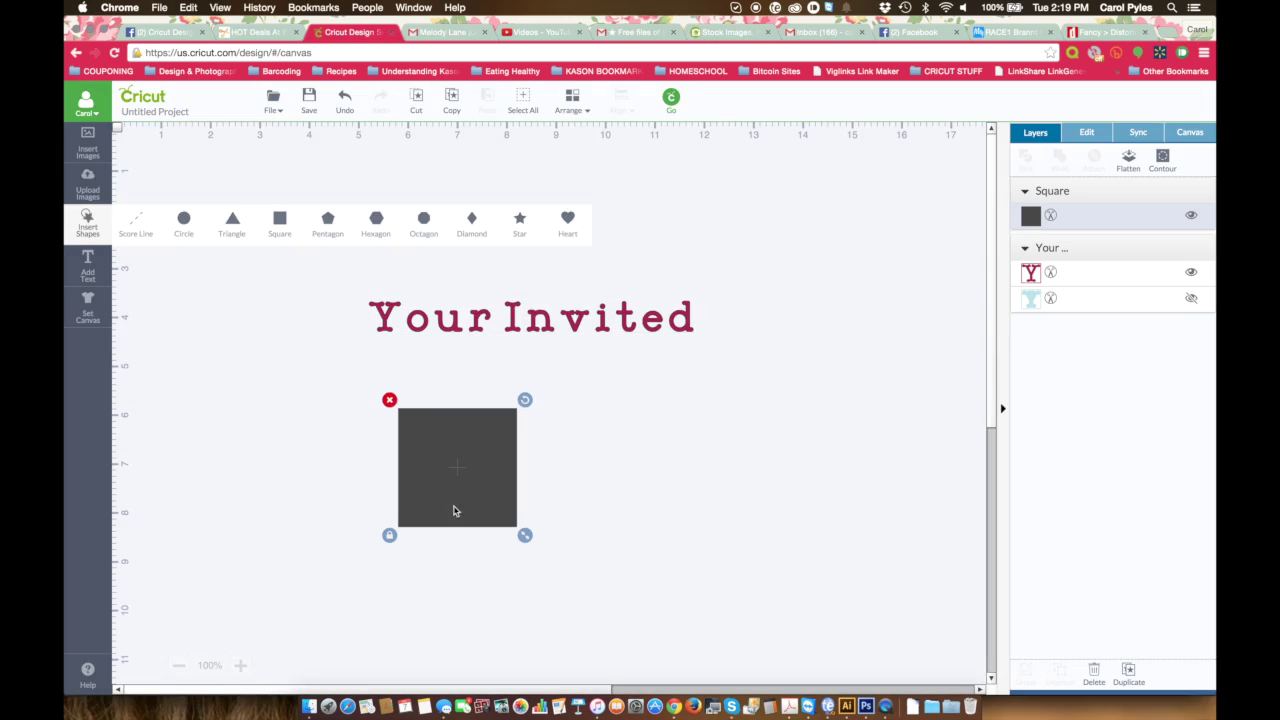
click(390, 535)
click(429, 513)
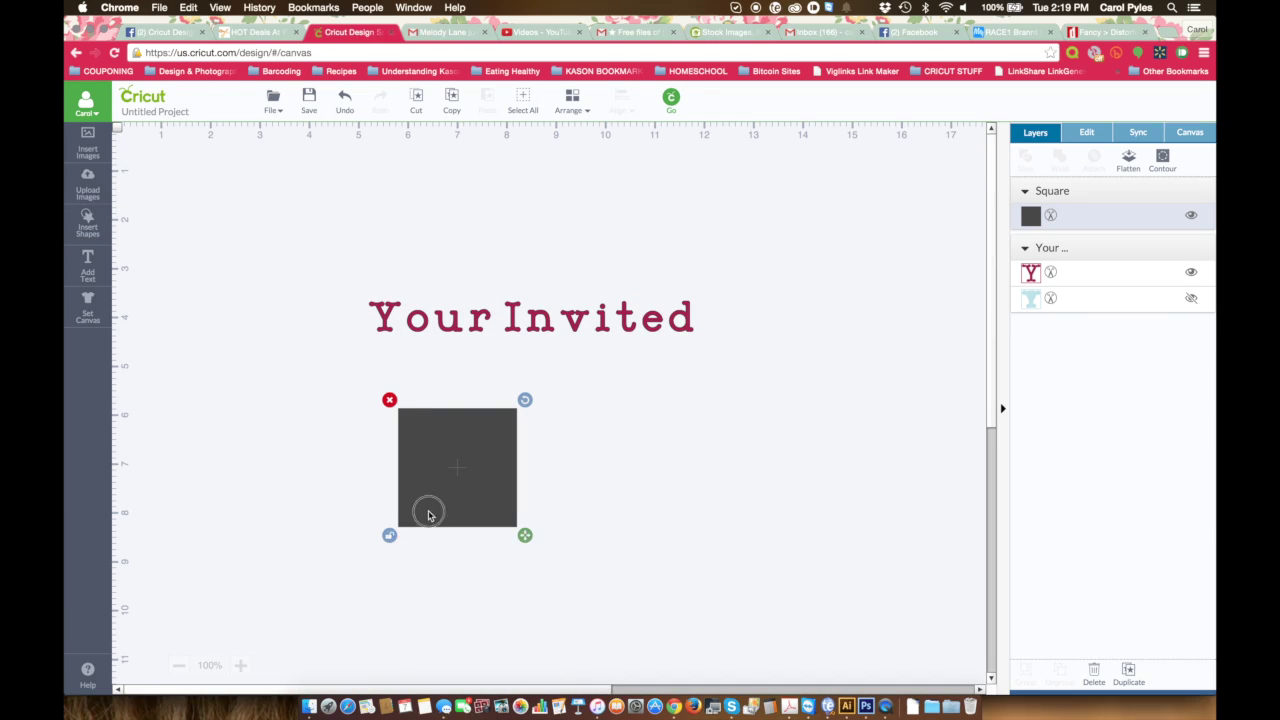
drag(429, 515, 384, 382)
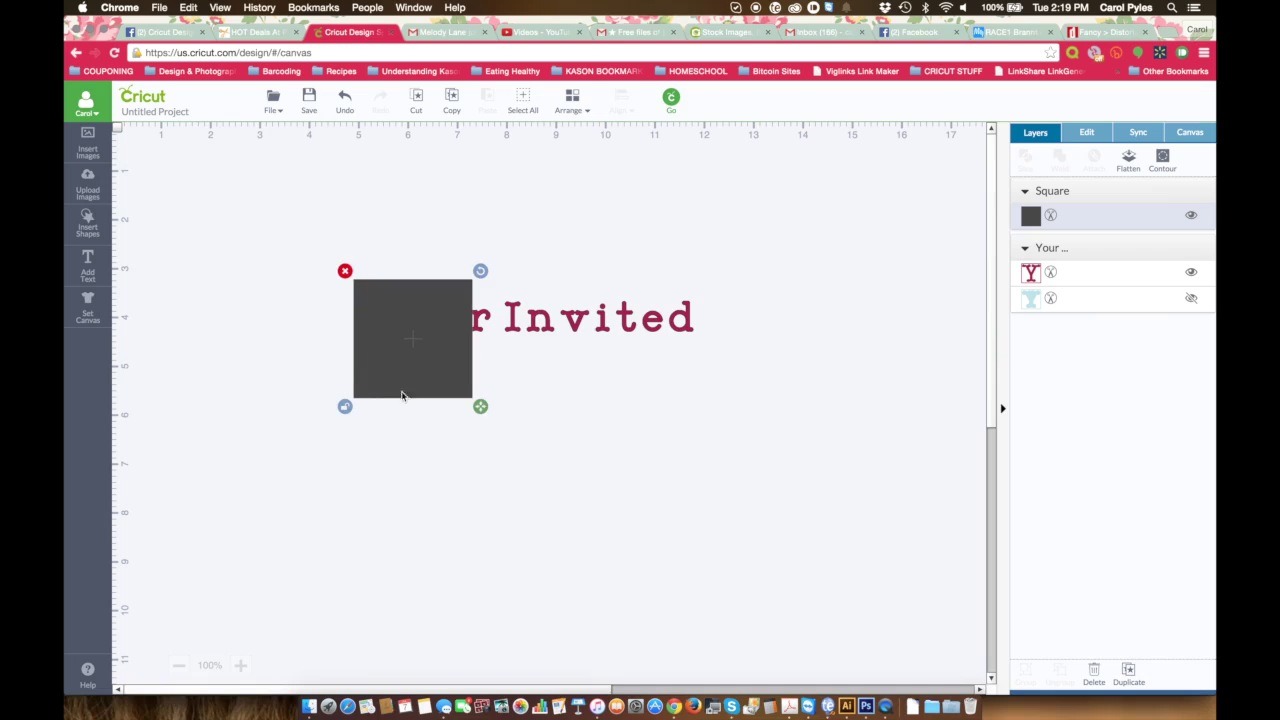
Enlarge the square to about 3.1 inches wide and send it behind the text
drag(480, 406, 741, 676)
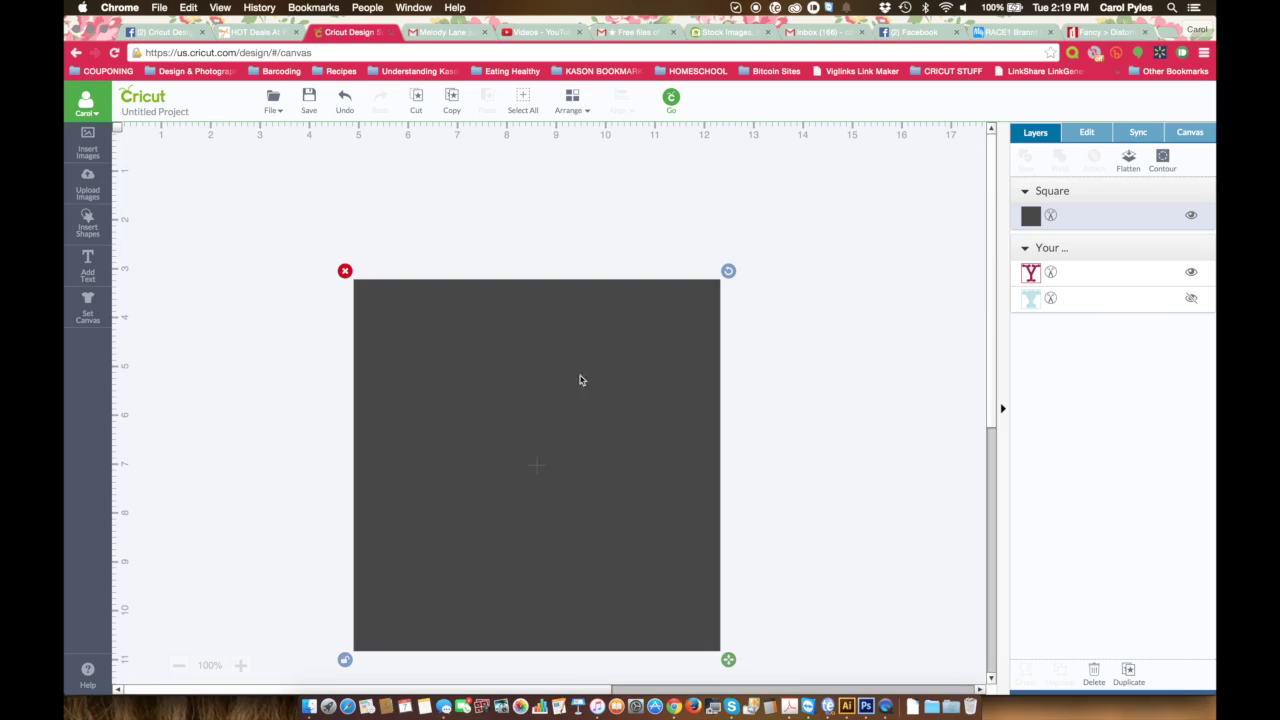
click(572, 100)
click(575, 143)
drag(534, 368, 534, 363)
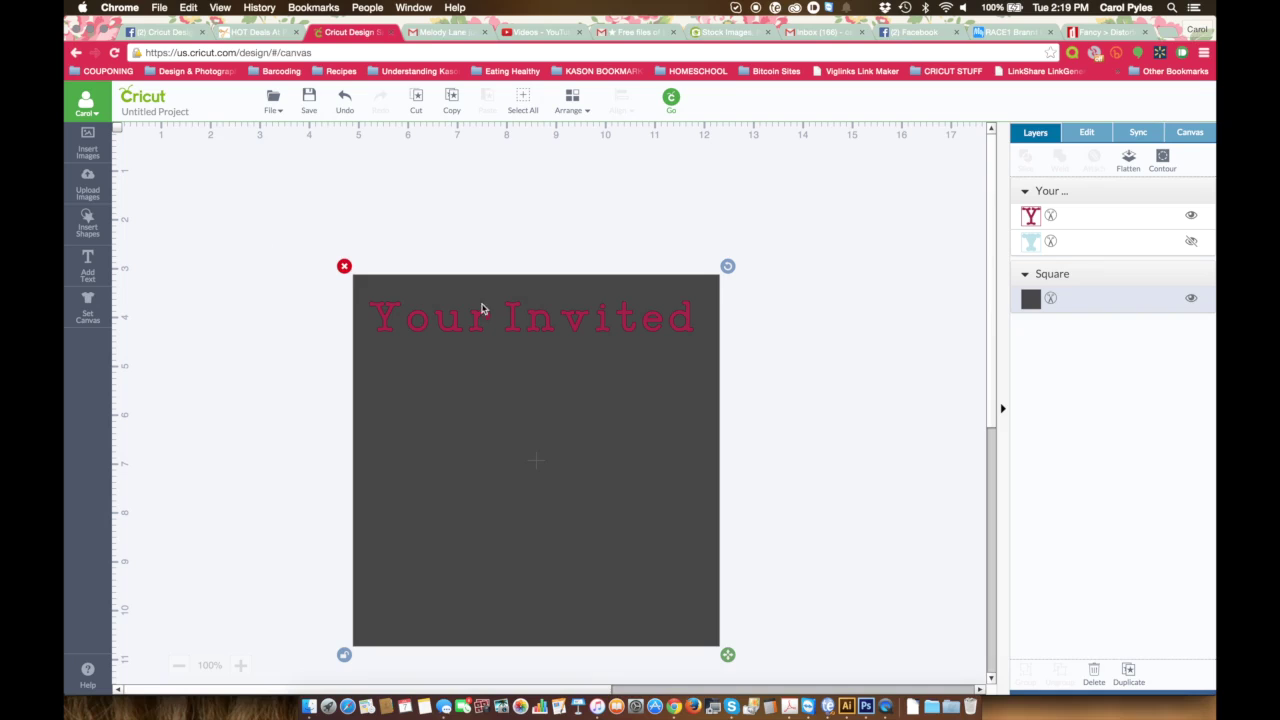
Flatten the Your Invited text and attach it to the square
click(546, 323)
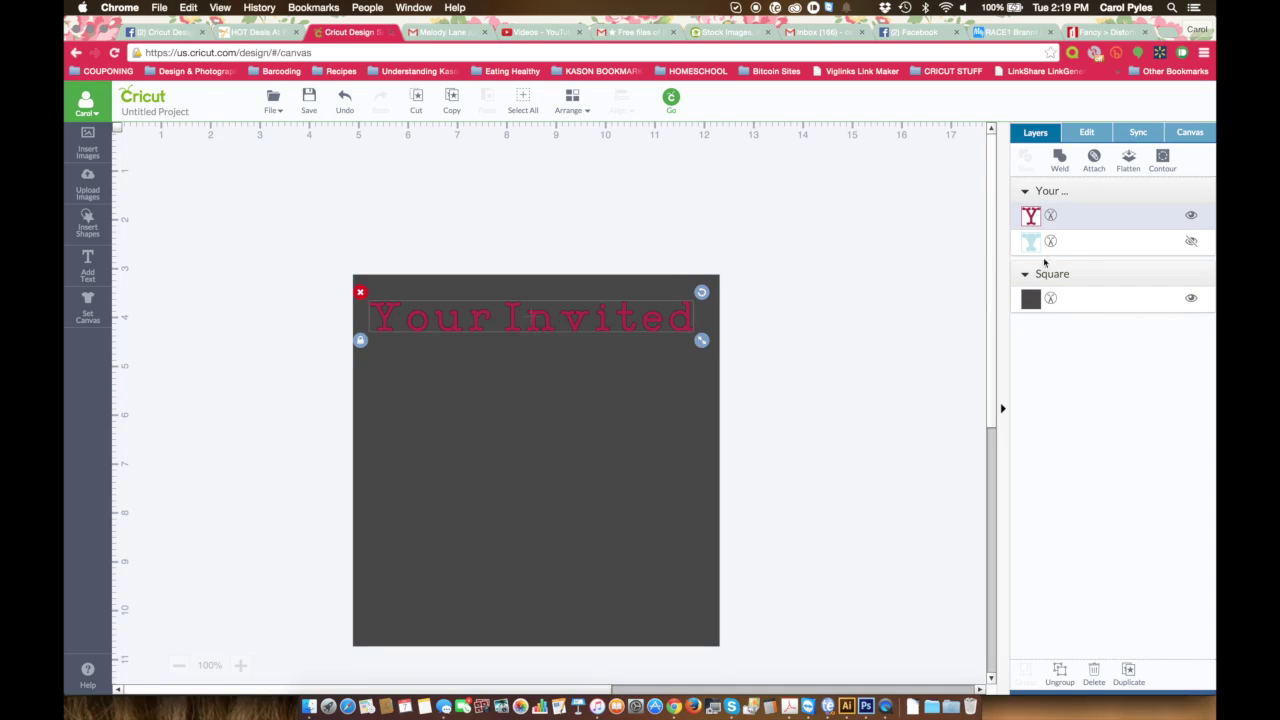
click(1130, 158)
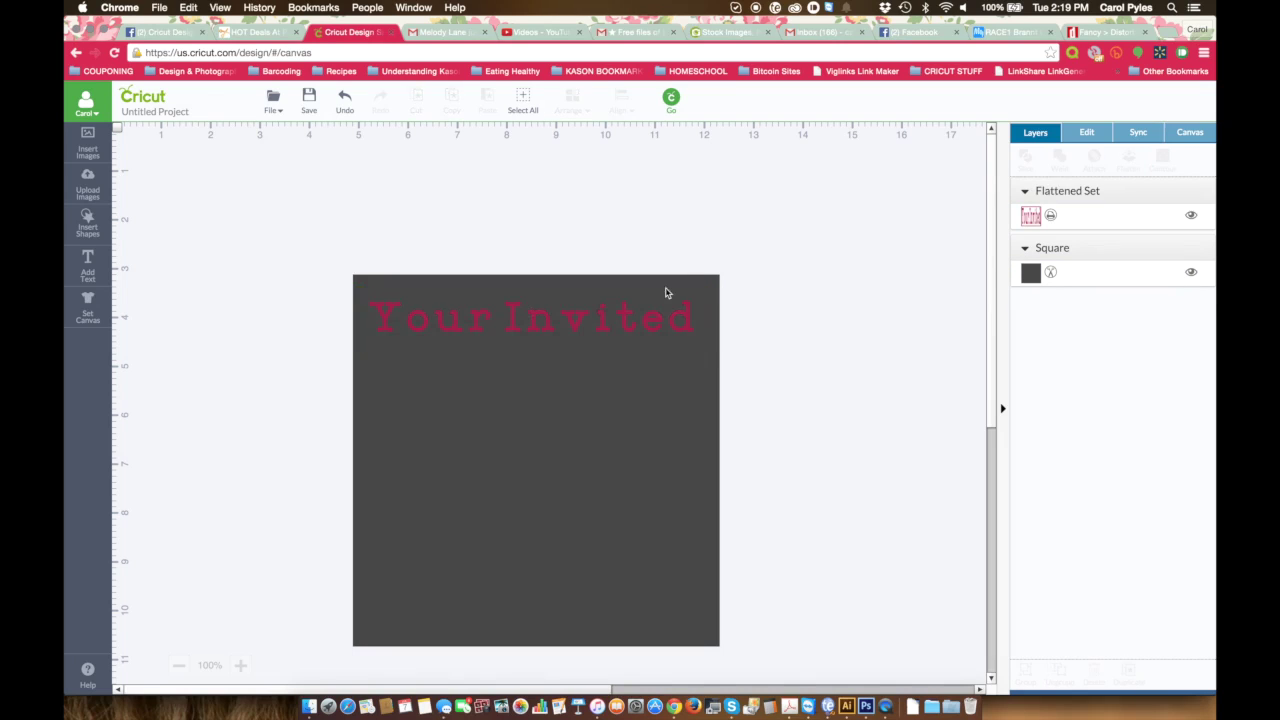
drag(303, 249, 740, 658)
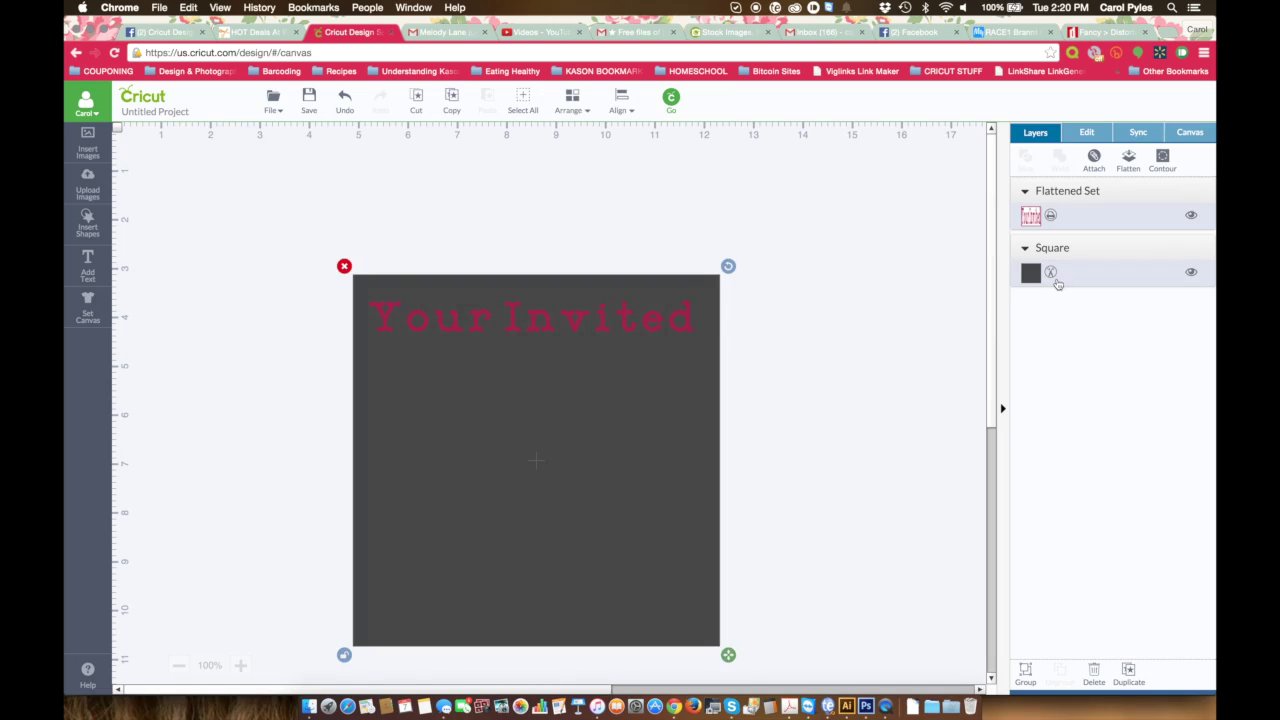
click(1097, 161)
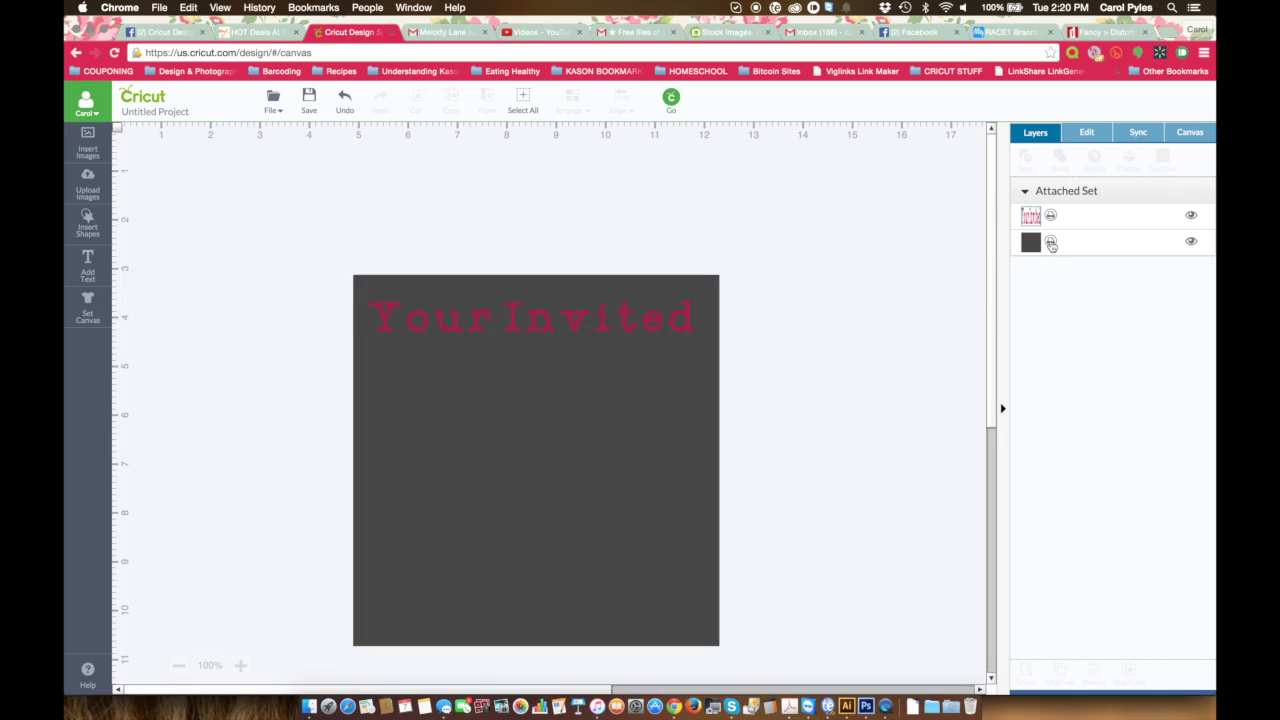
Change the square's line type to Cut with colour White
click(1051, 243)
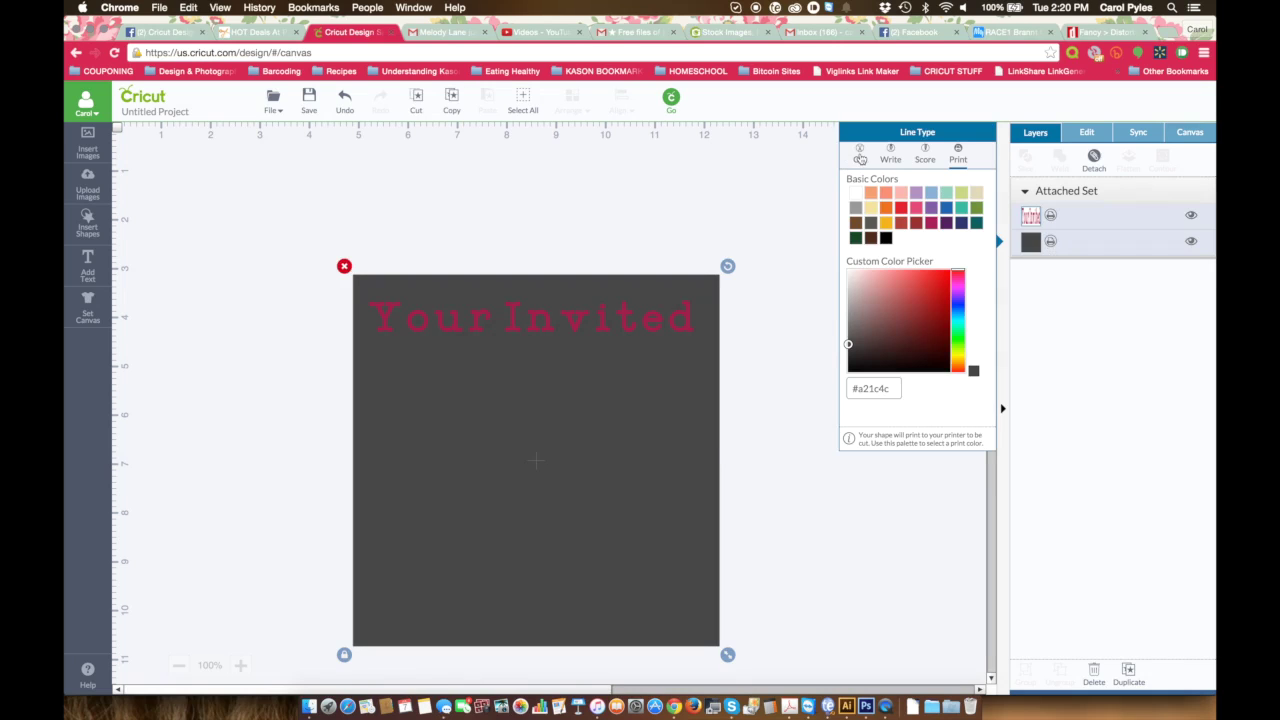
click(860, 156)
click(856, 193)
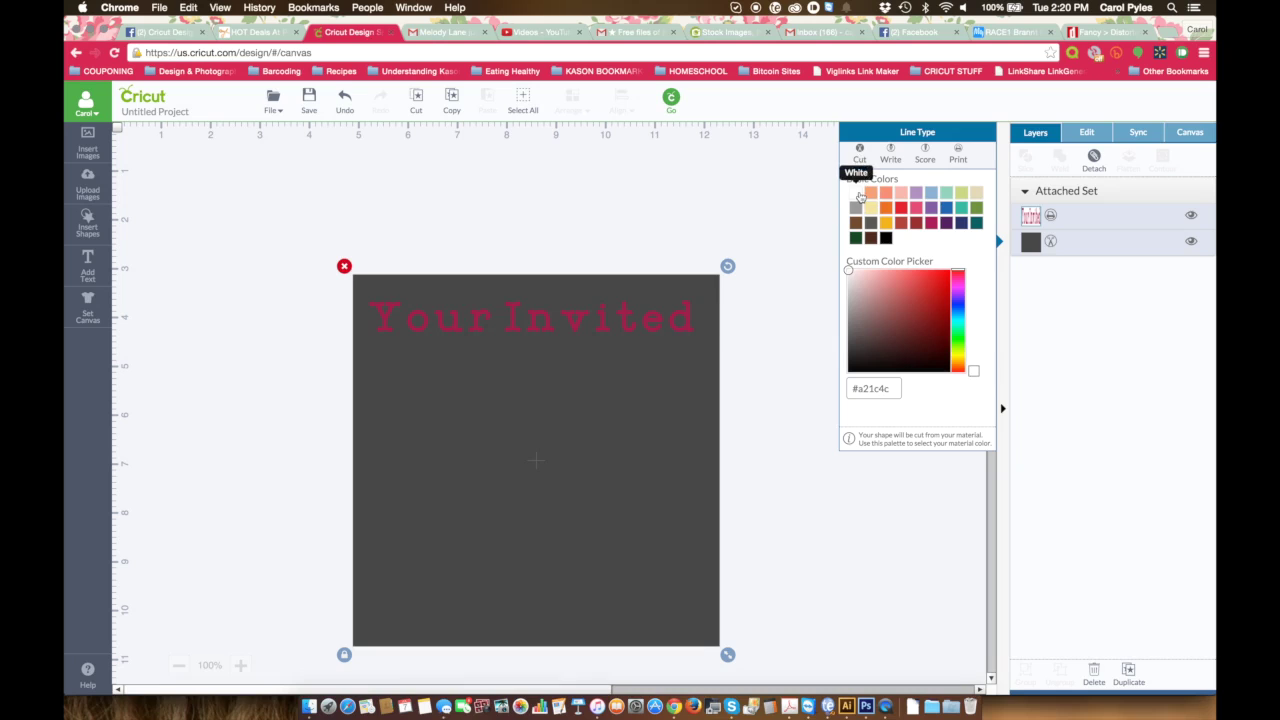
click(637, 211)
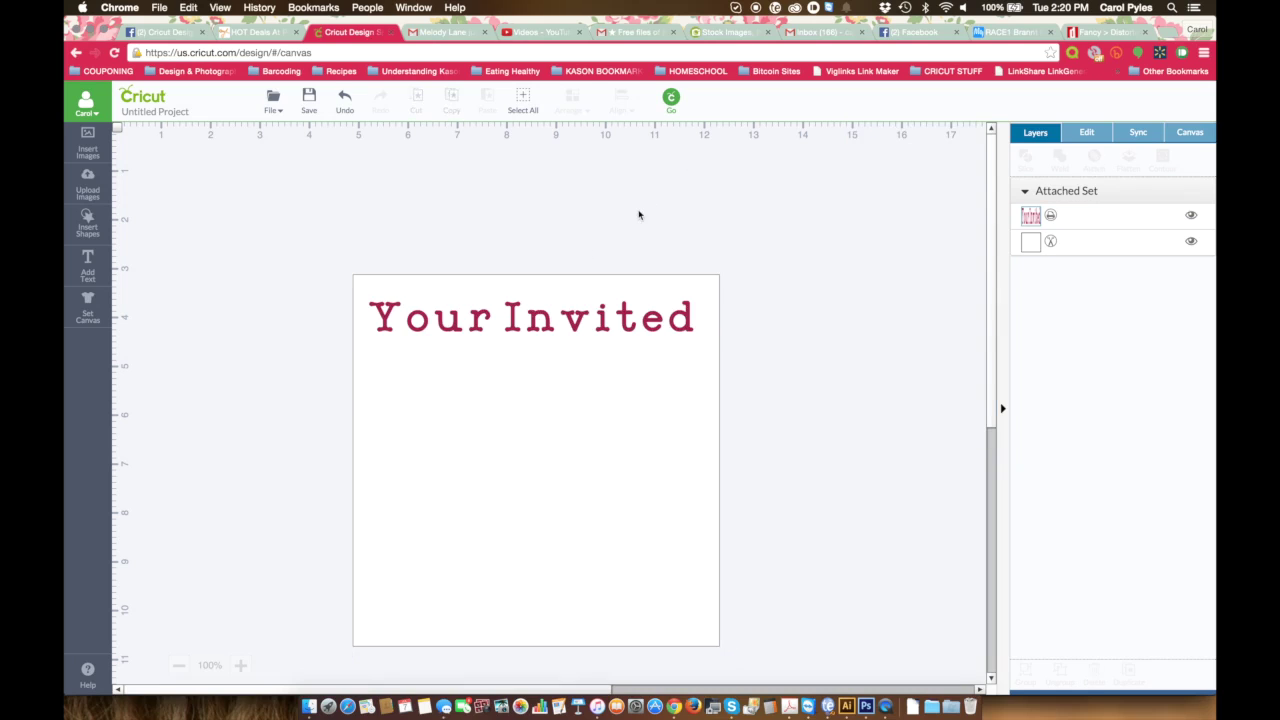
After the size warning, shrink the attached set slightly and retry Make It
click(671, 100)
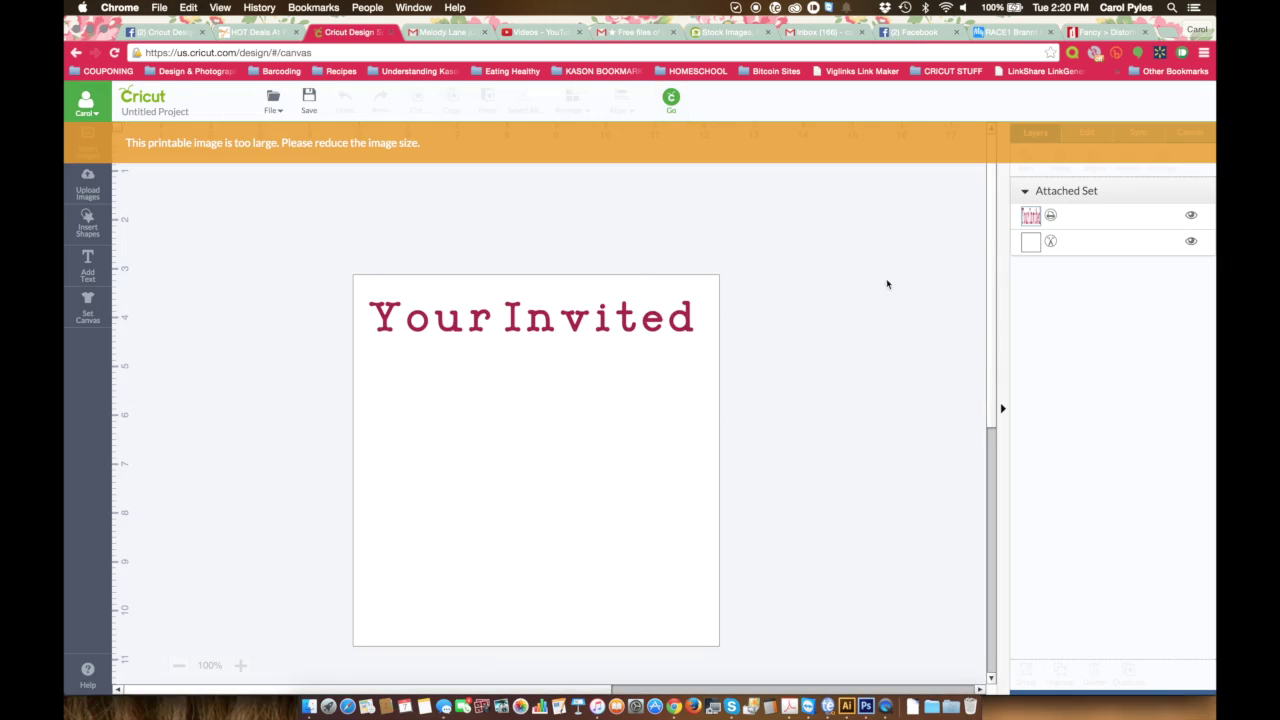
click(681, 446)
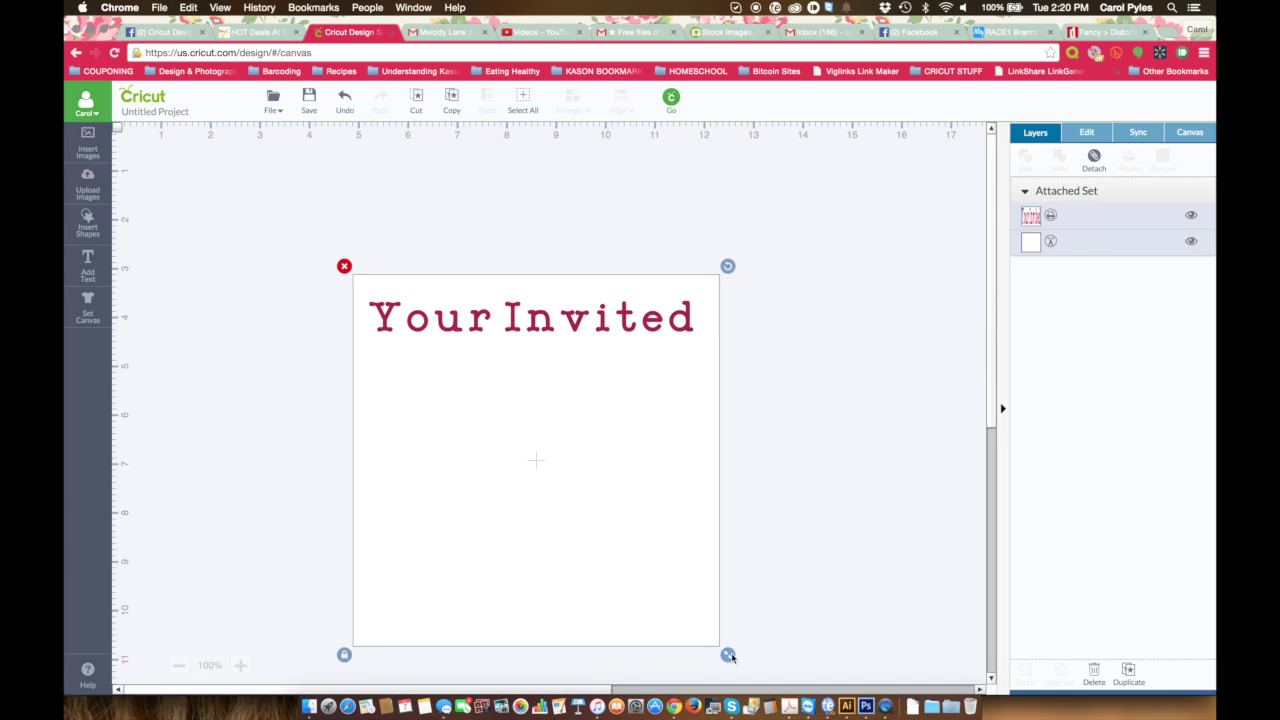
drag(728, 654, 671, 598)
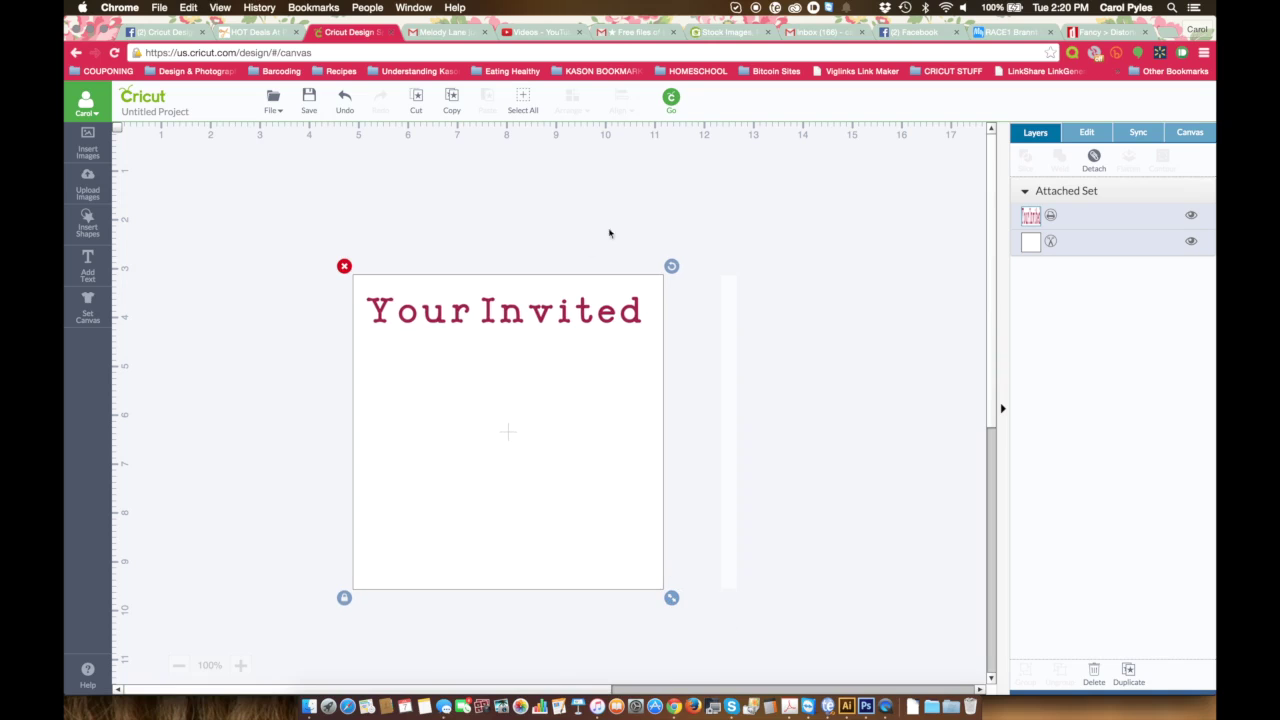
click(671, 99)
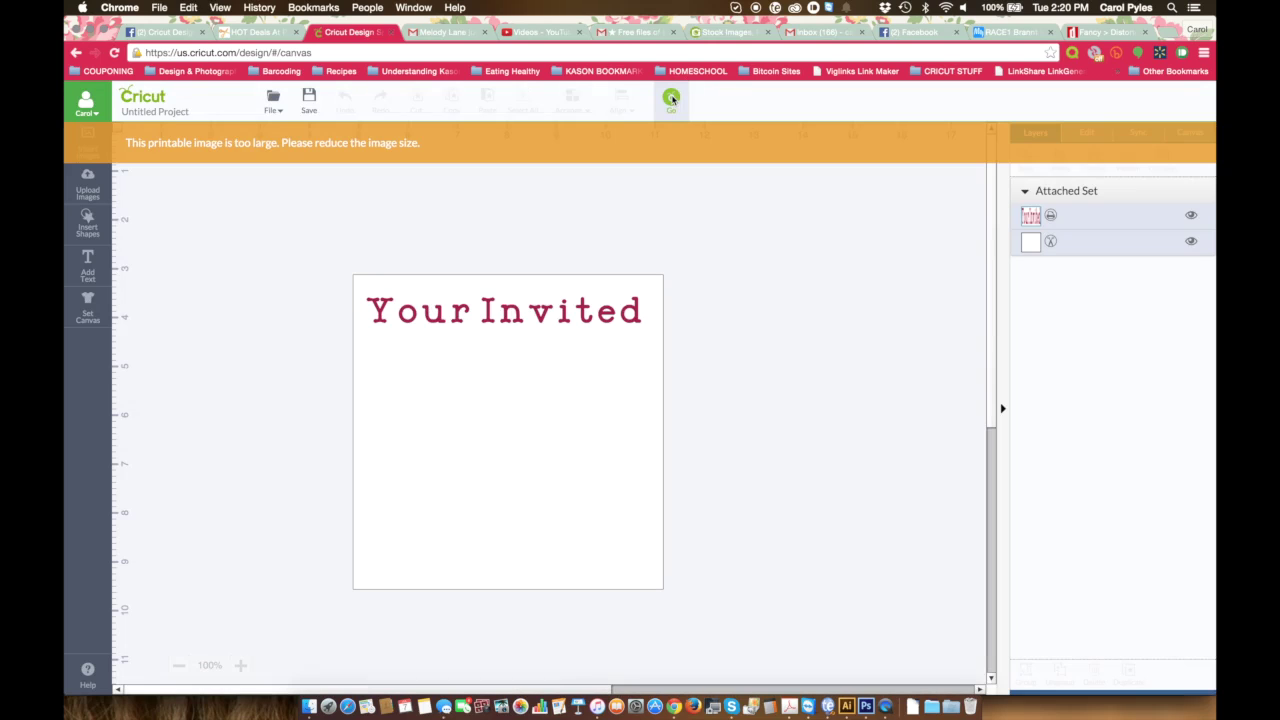
Move the set to the top-left, shrink it further, and open the mat preview
click(646, 420)
drag(646, 420, 468, 320)
drag(485, 485, 445, 450)
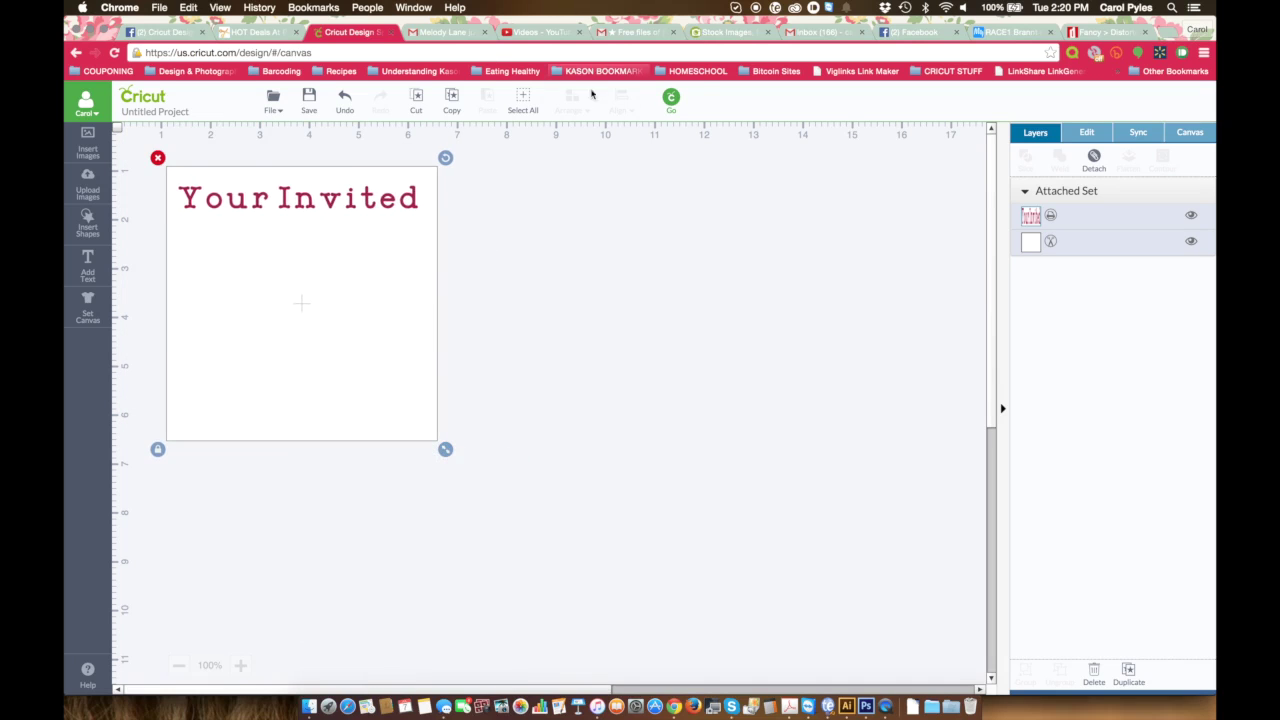
click(678, 98)
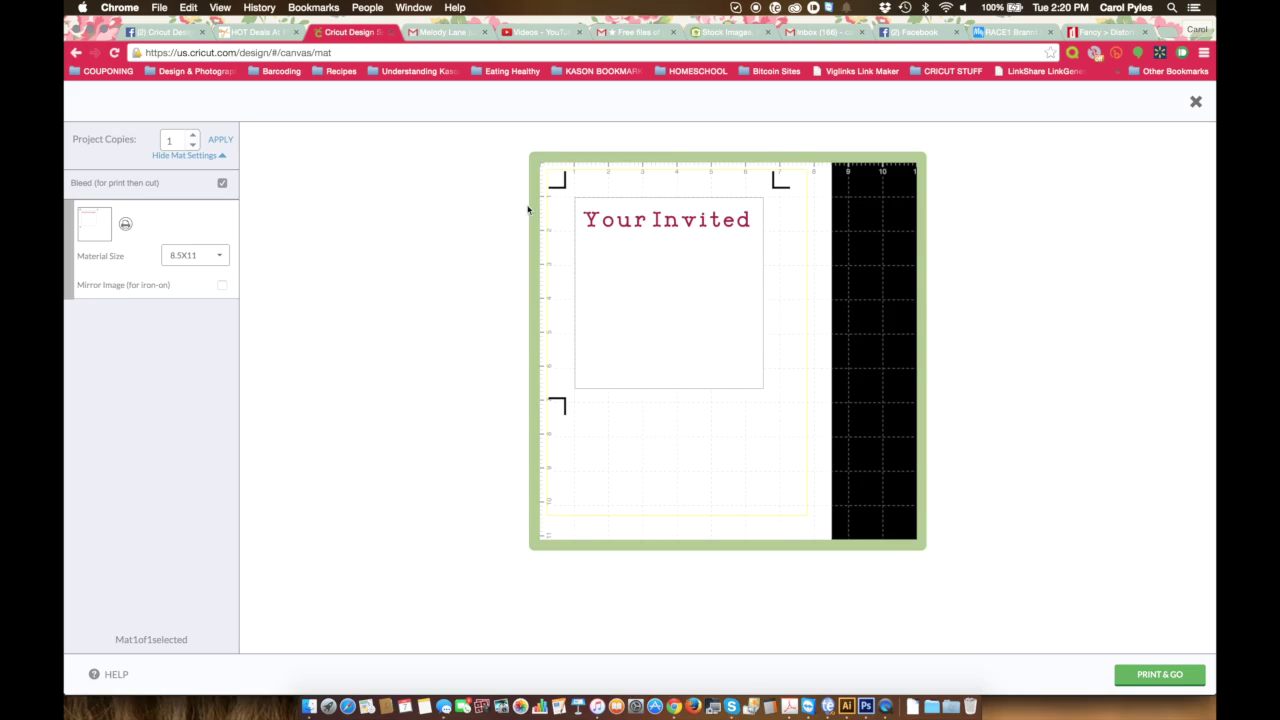
Collapse and then re-expand the mat settings in the mat preview
click(219, 158)
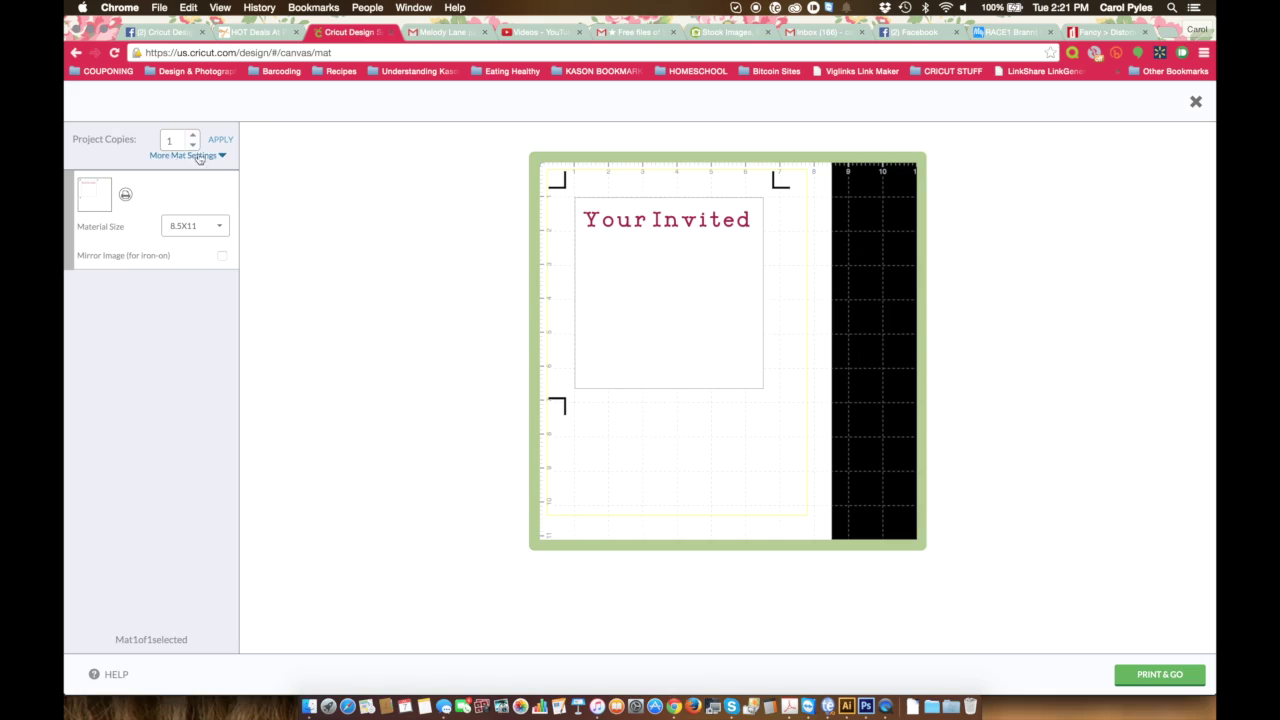
click(224, 156)
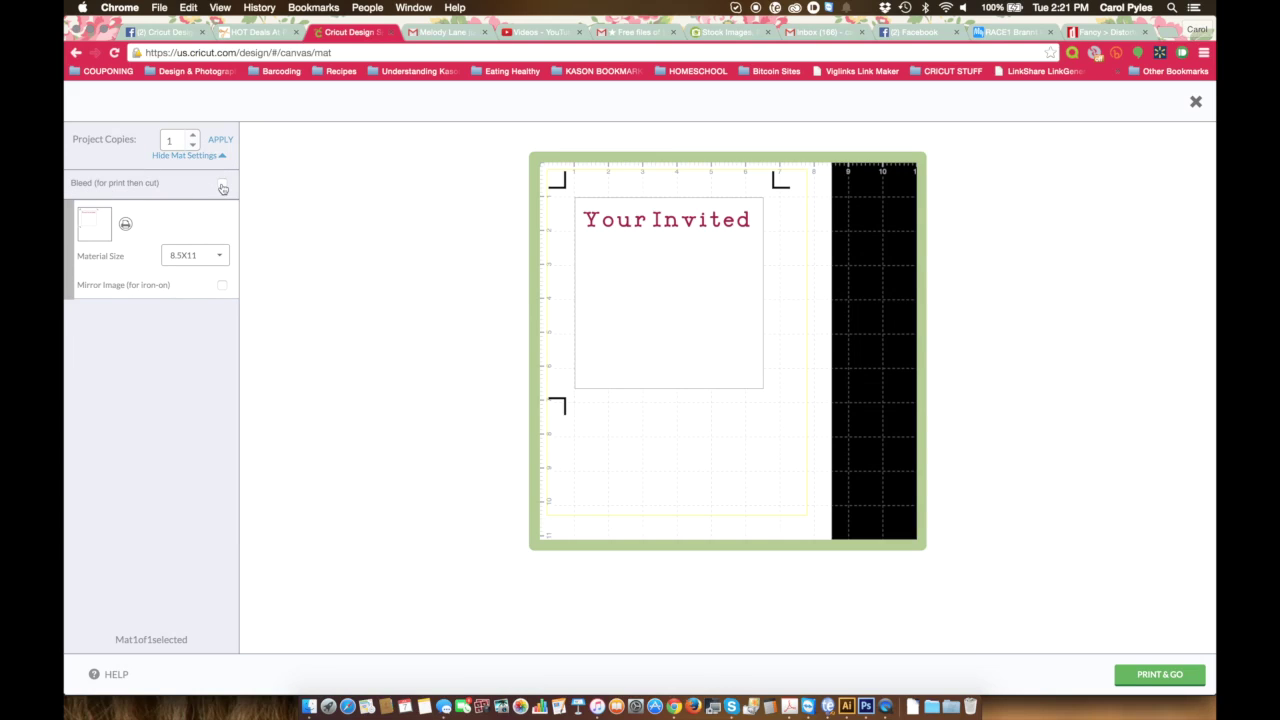
Tick Bleed for print then cut and select 8.5X11 as the material size
click(222, 186)
click(222, 255)
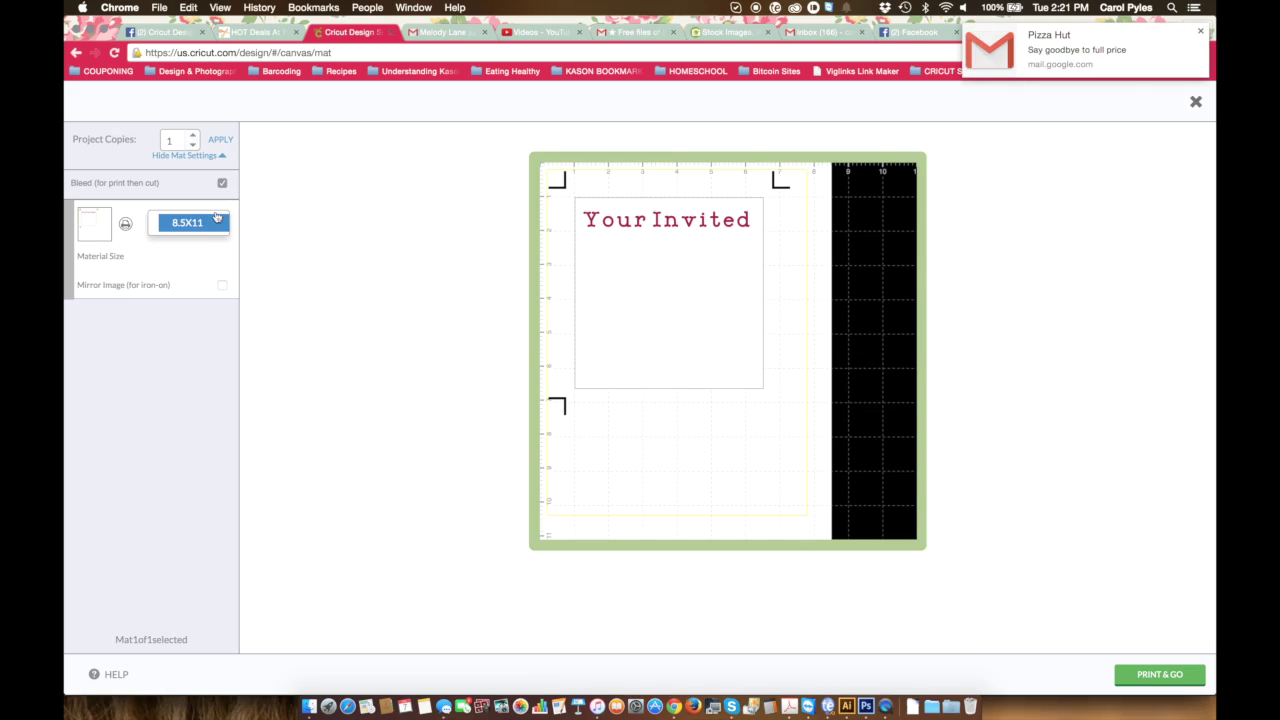
click(216, 220)
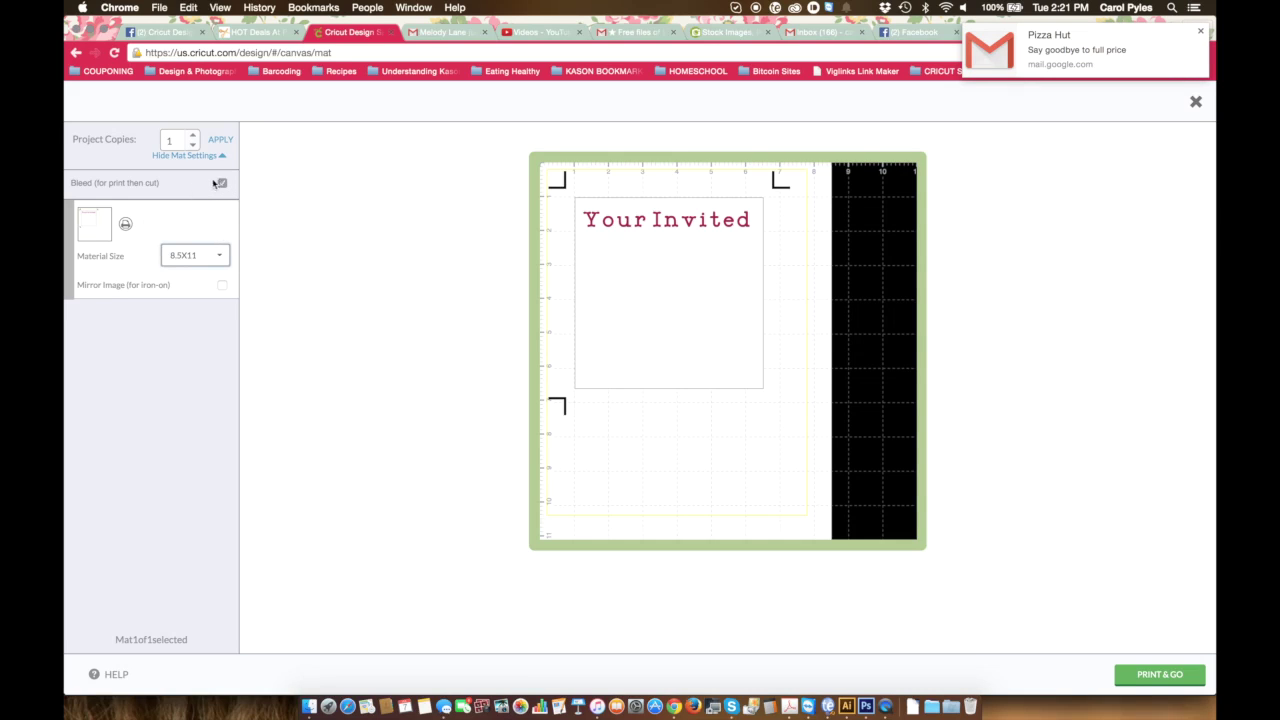